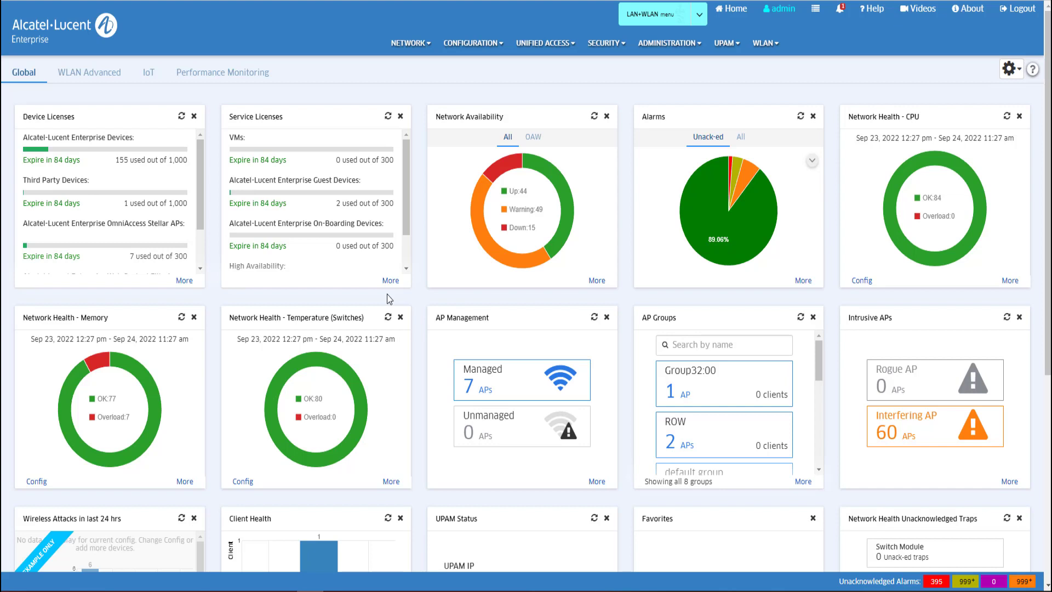
Step: Inspect the default AP group's edit form on the AP Group page and cancel without saving
mouse_move(428, 49)
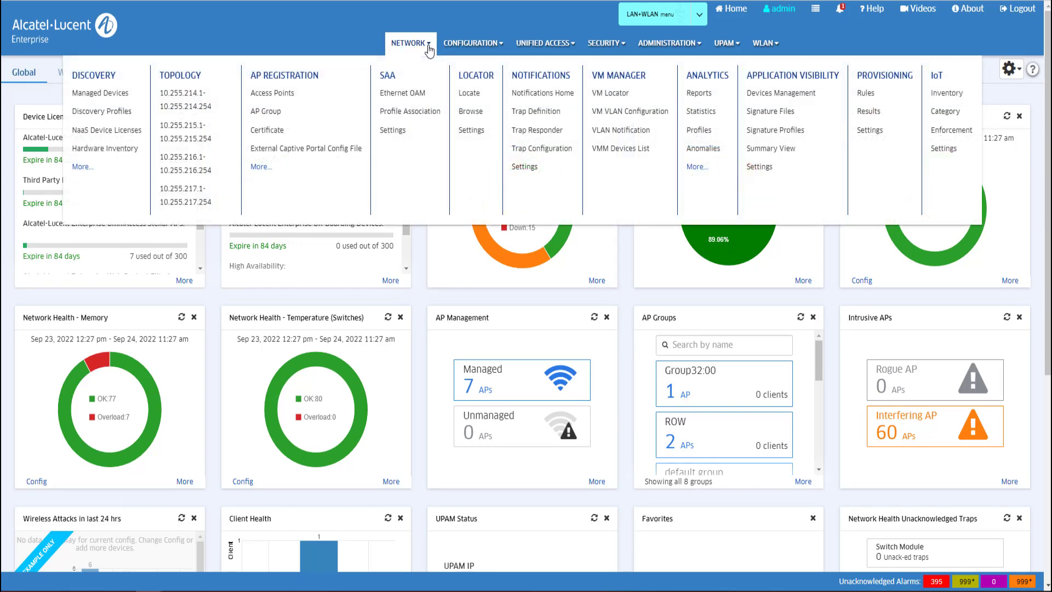
left_click(267, 112)
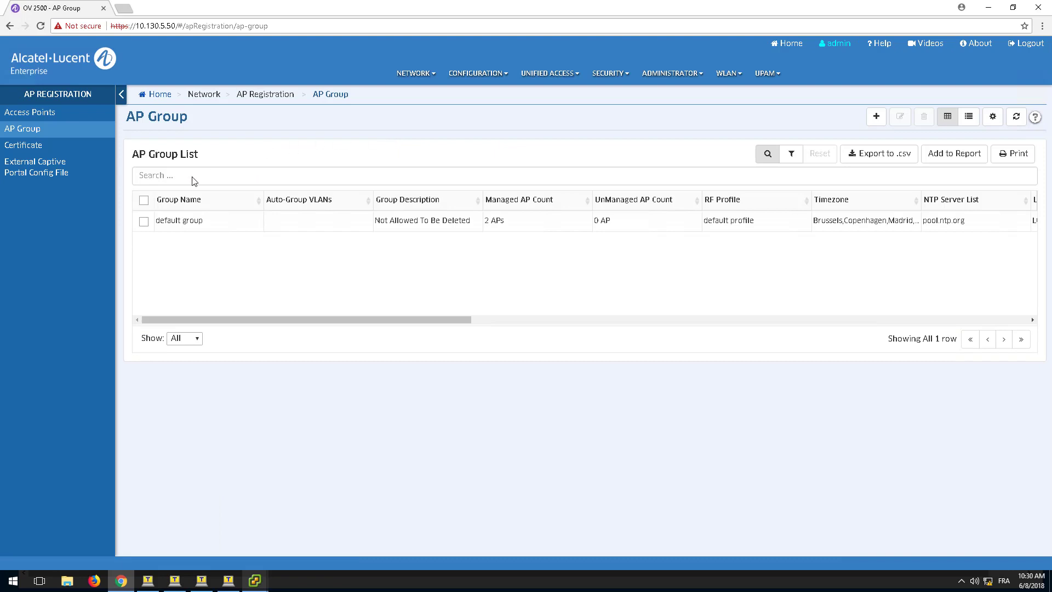
left_click(144, 222)
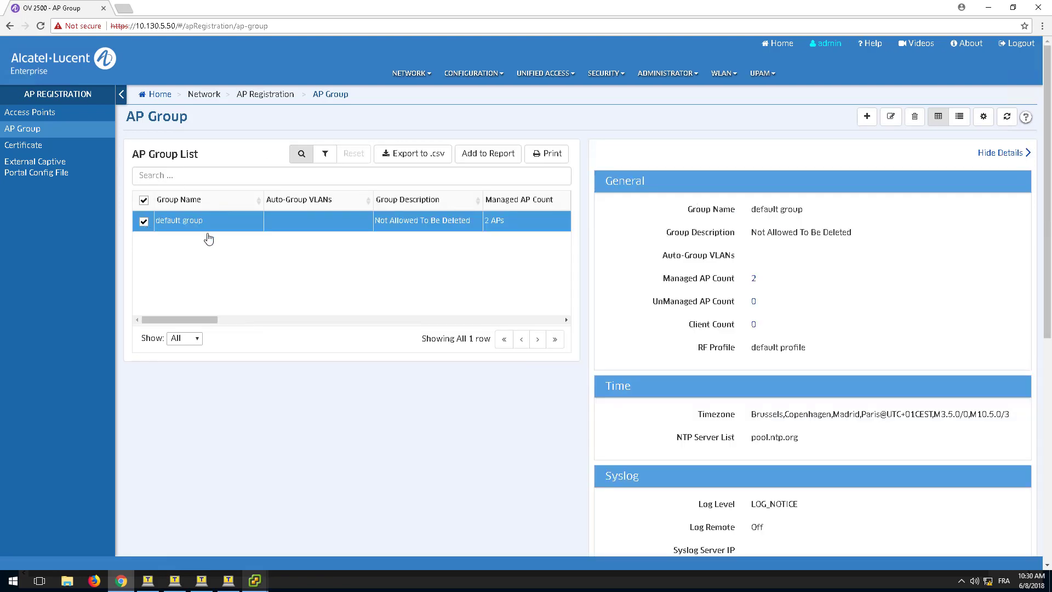
left_click(890, 117)
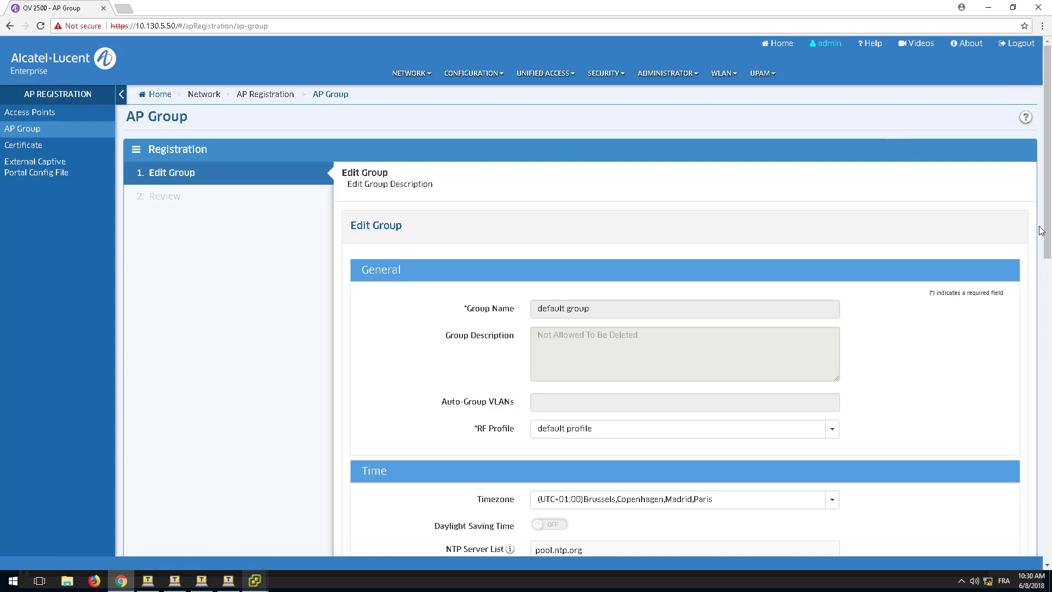
left_click_drag(1045, 236, 1049, 473)
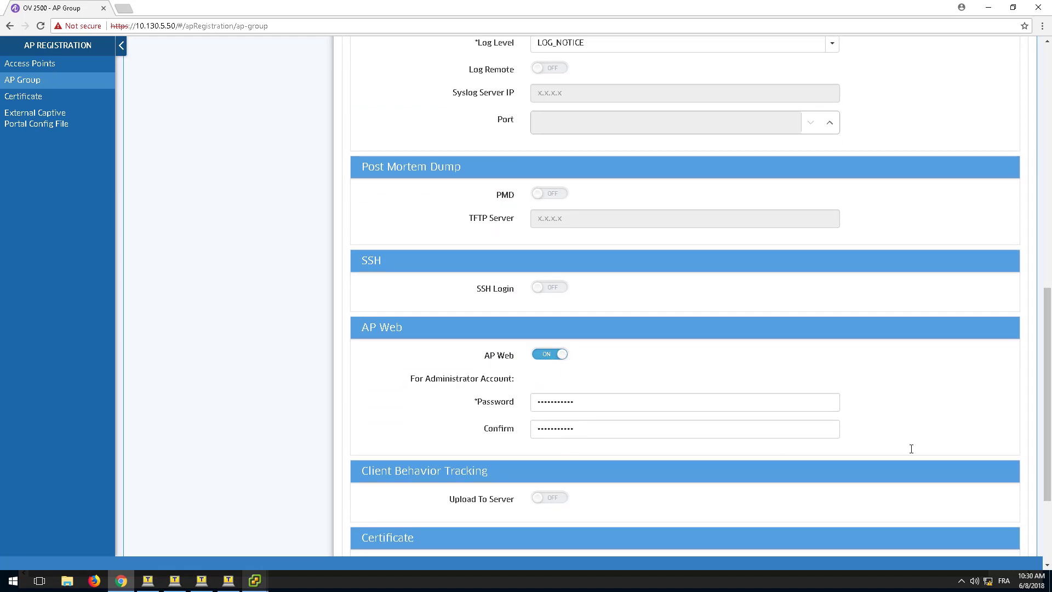
left_click_drag(1048, 452, 1048, 512)
left_click(1008, 521)
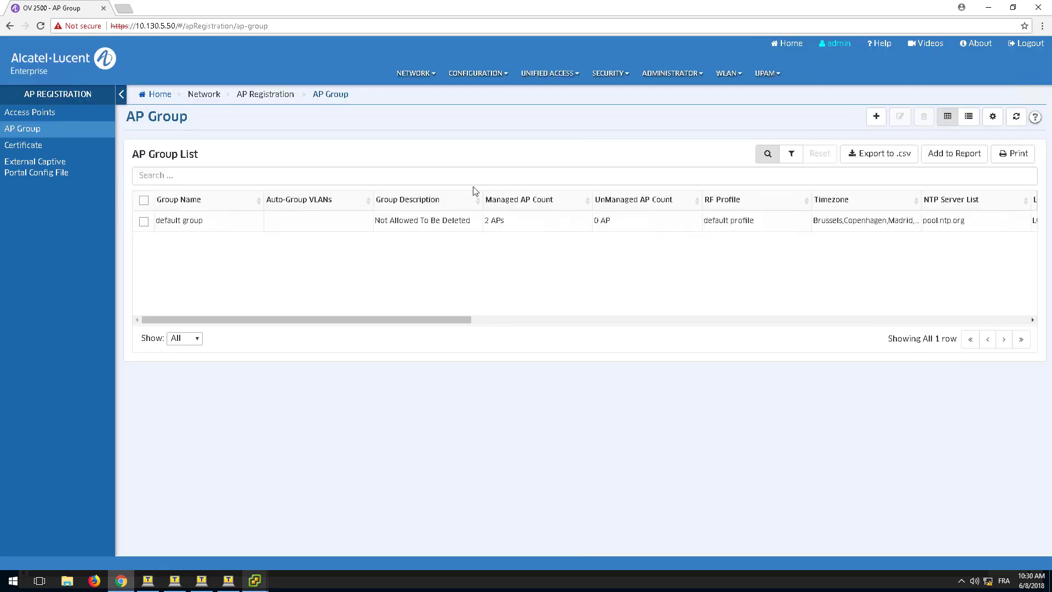
Step: Display the Physical Network topology map and view the info card of AP 10.7.0.101
mouse_move(420, 77)
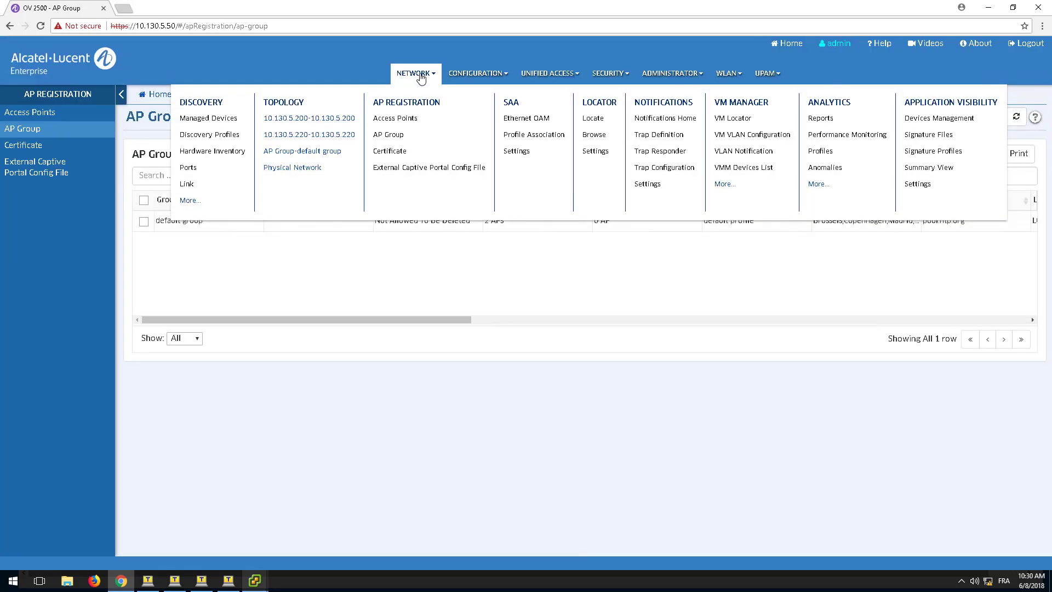
left_click(280, 103)
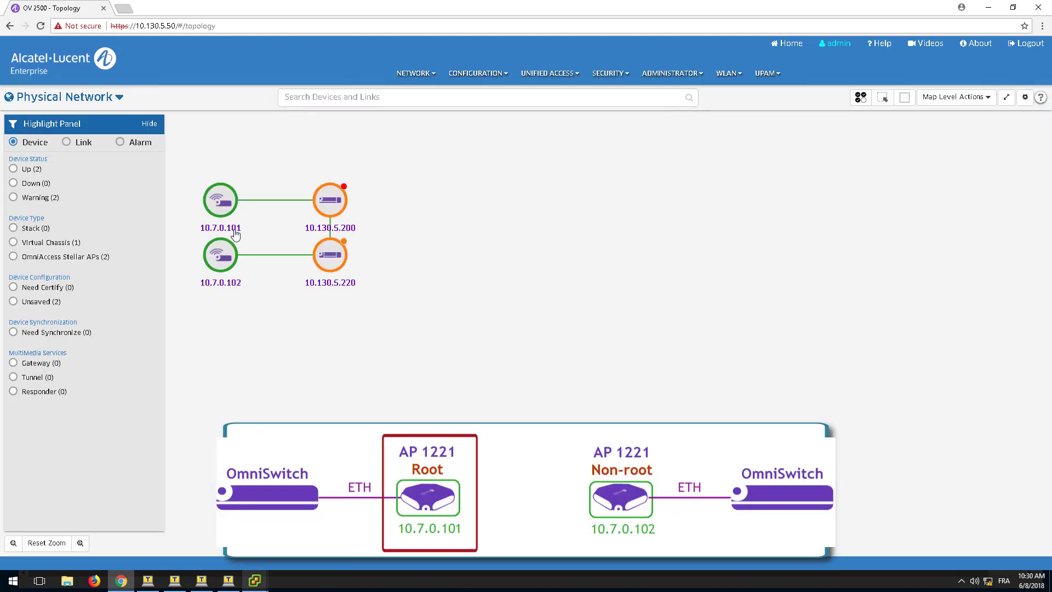
mouse_move(239, 235)
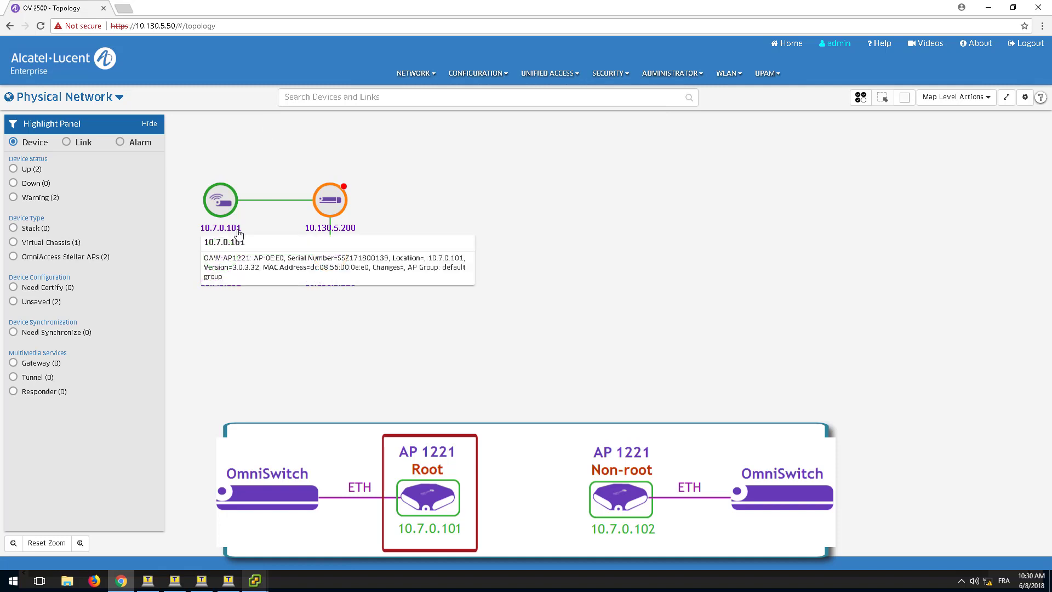
Step: Load the login page of the AP at 10.7.0.101:8080 in a new browser tab
left_click(125, 9)
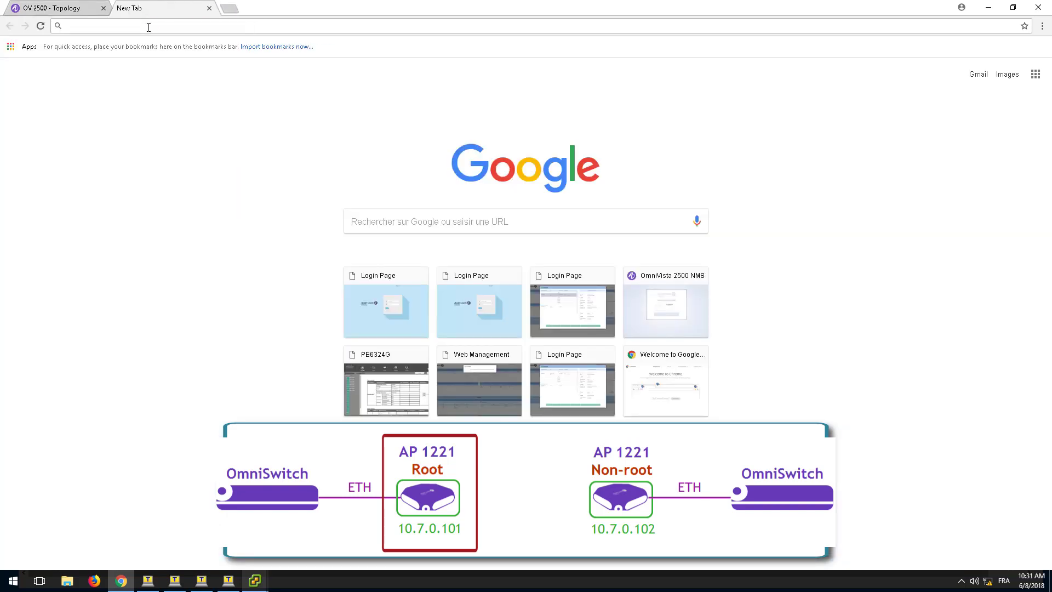
type("10.7.0.")
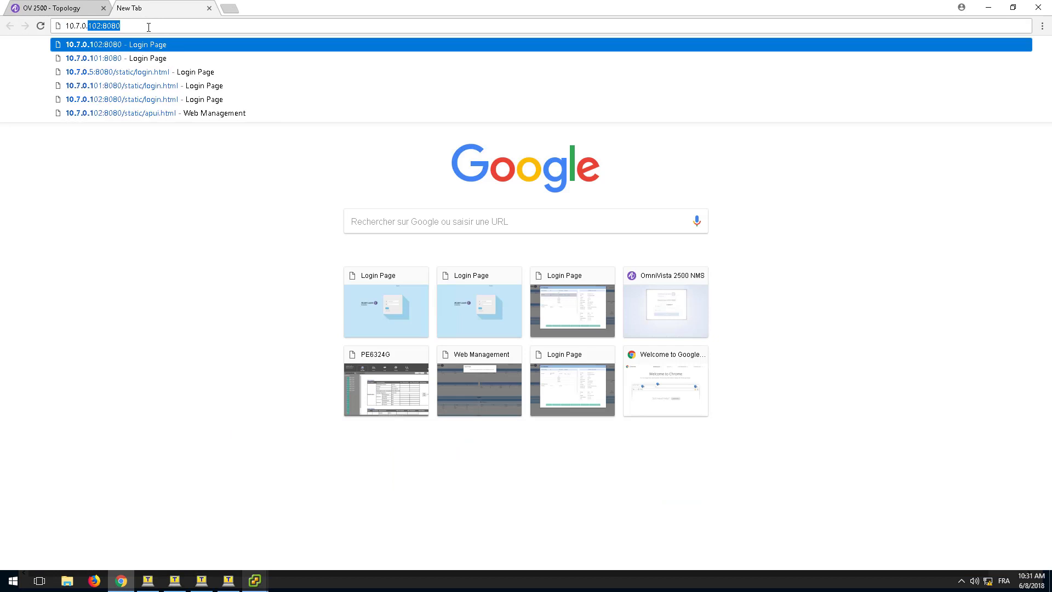
type("101:8")
key("End")
key("Return")
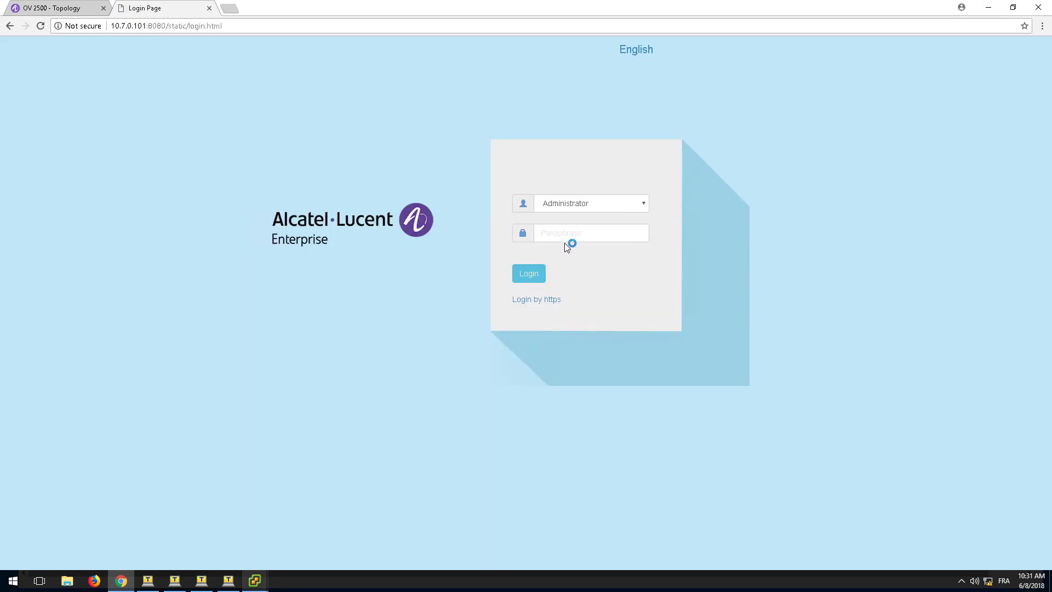
Step: Sign in as Administrator and open the AP Interface configuration under Network
left_click(573, 233)
key("Return")
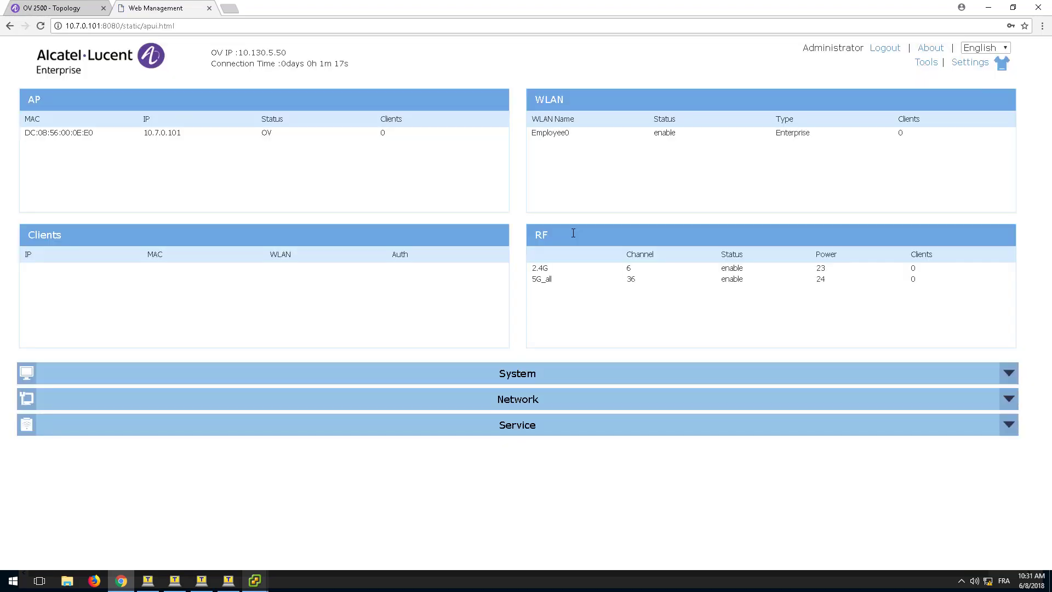
left_click(508, 402)
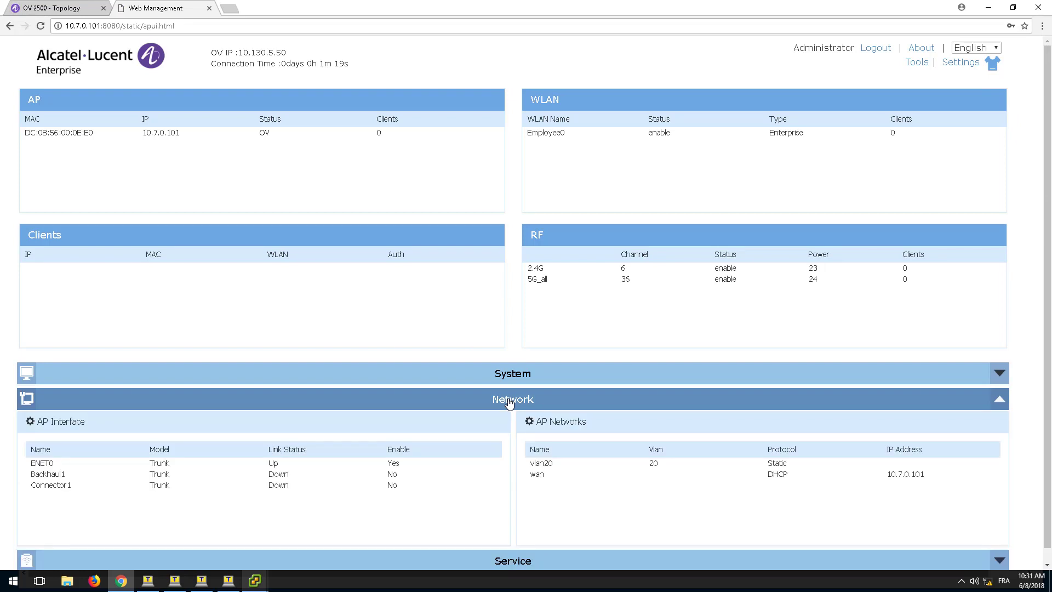
left_click(66, 423)
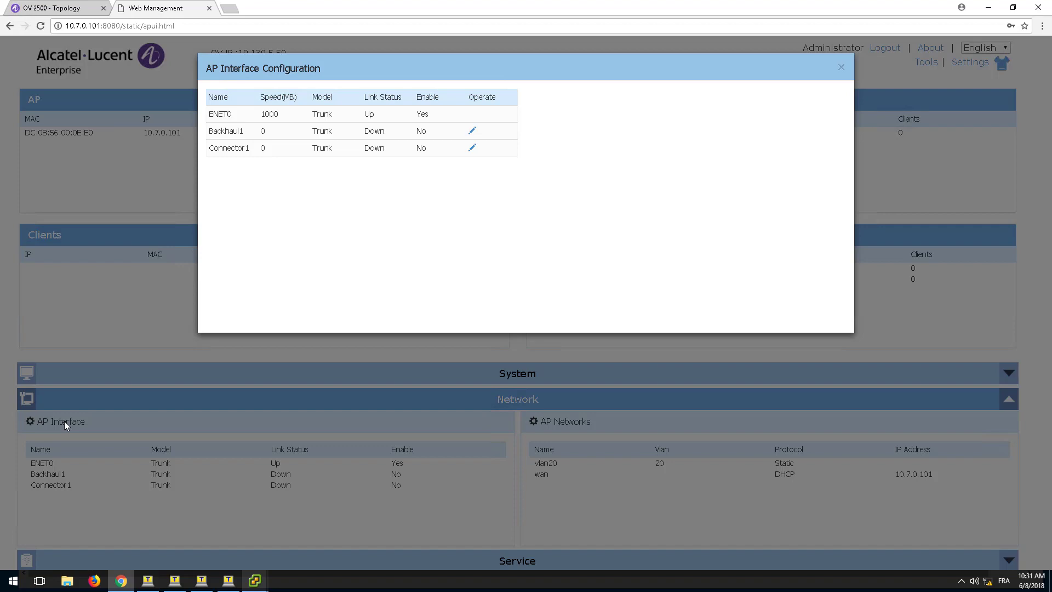
Step: Set Backhaul1 to enabled, Bridge model, SSID Bridge-SSID, 5G band, root Yes, with a passphrase, and save
left_click(473, 134)
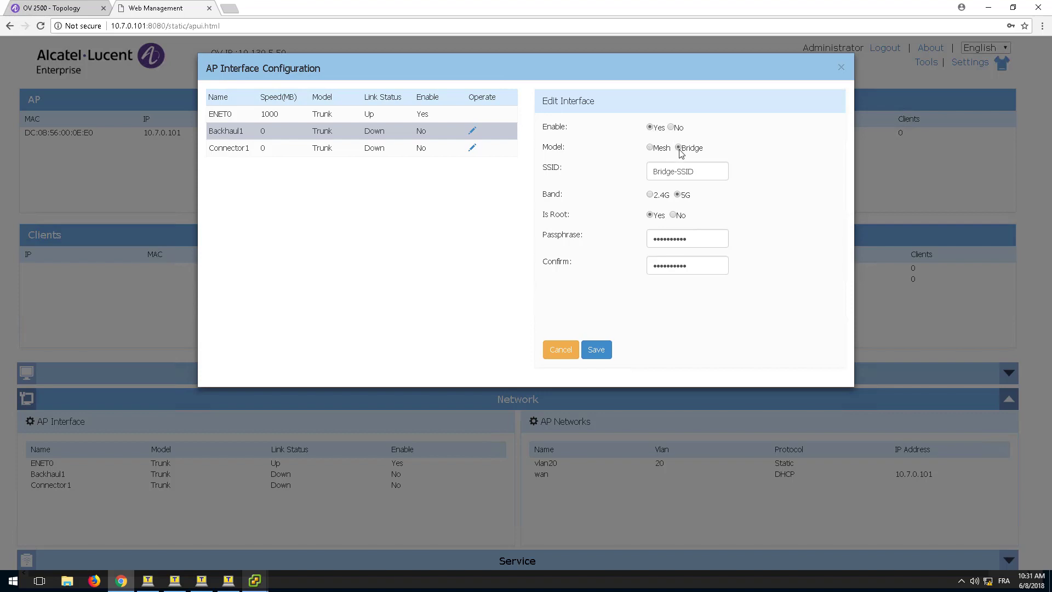
left_click(675, 172)
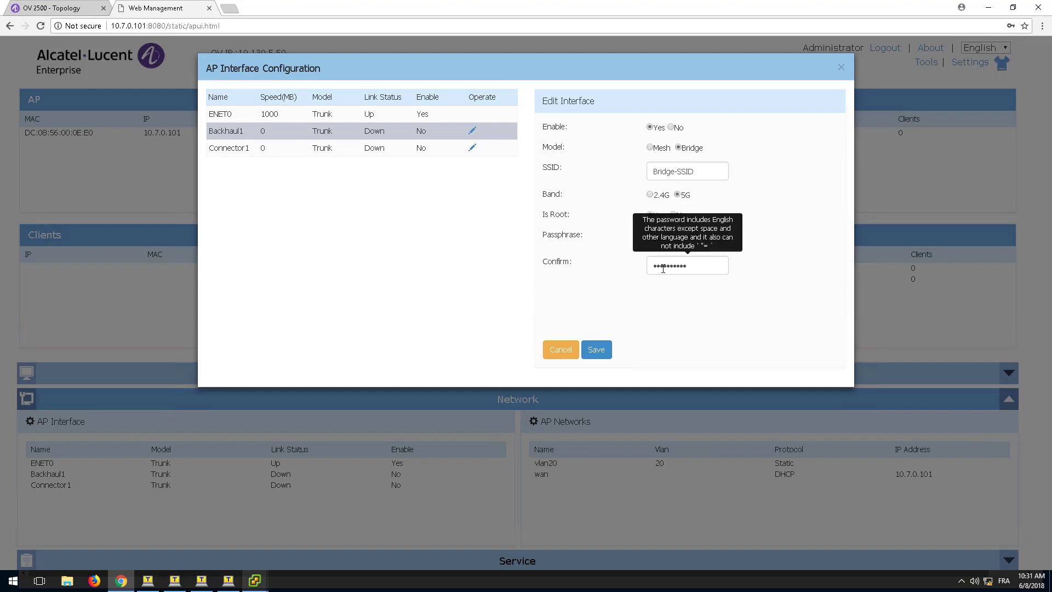
left_click(598, 357)
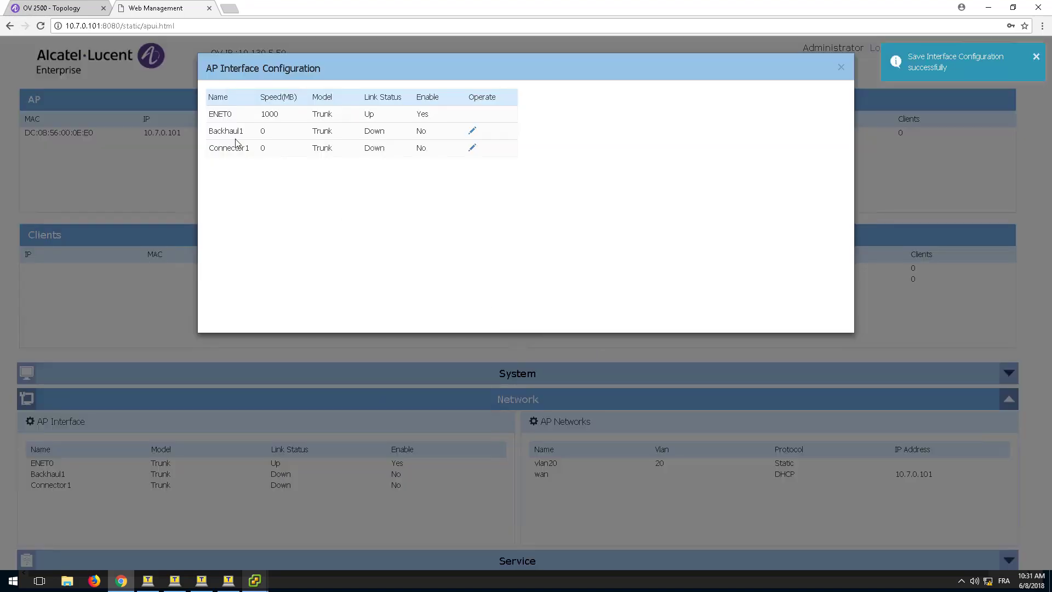
Step: Sign in to the second AP's web management at 10.7.0.102 from a new tab
left_click(65, 8)
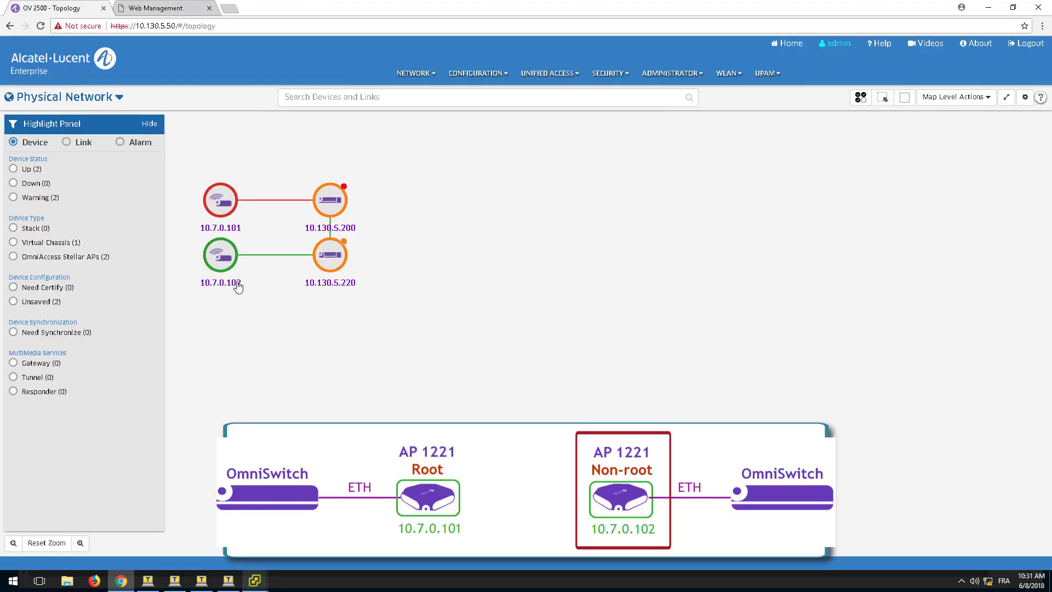
left_click(229, 9)
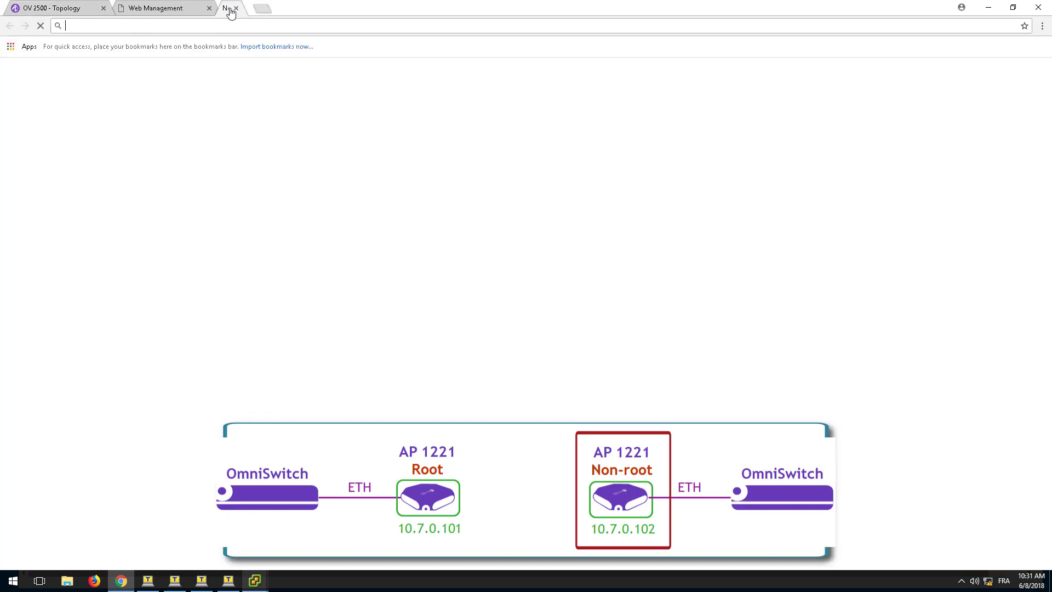
type("10.7.0.")
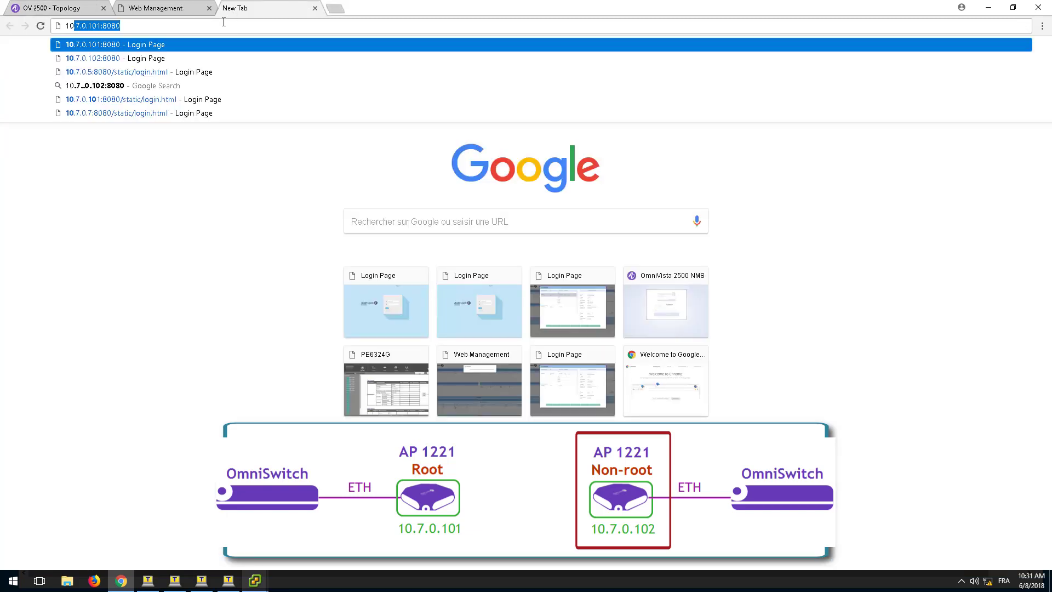
type("102")
key("Return")
left_click(592, 234)
type("••••••••")
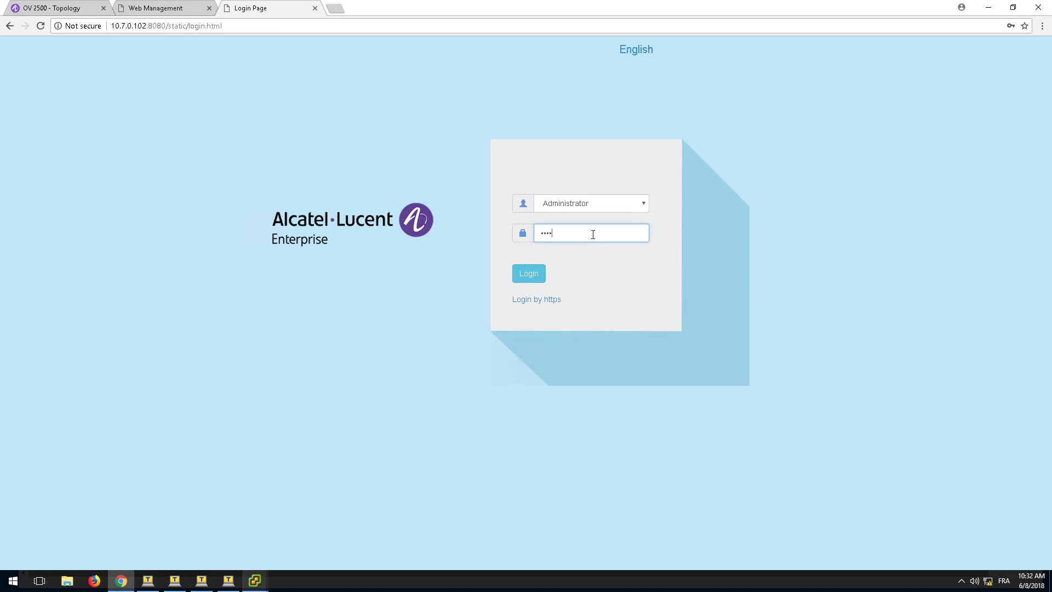
type("•••")
key("Return")
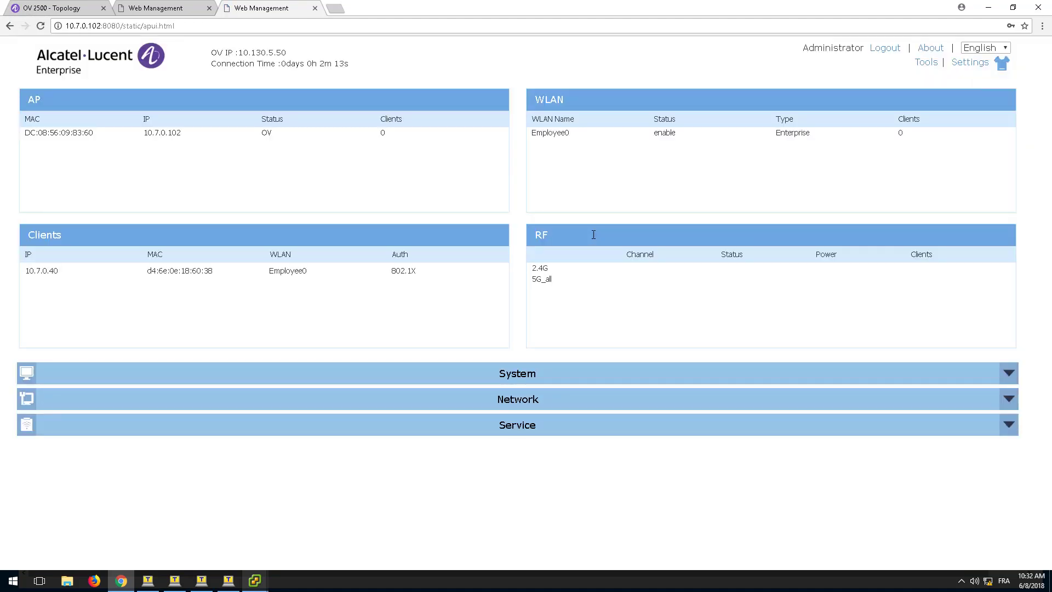
Step: Set Backhaul1 on 10.7.0.102 to enabled Mesh, SSID Bridge-SSID, 5G, root No, with a confirmed passphrase, and save
left_click(307, 404)
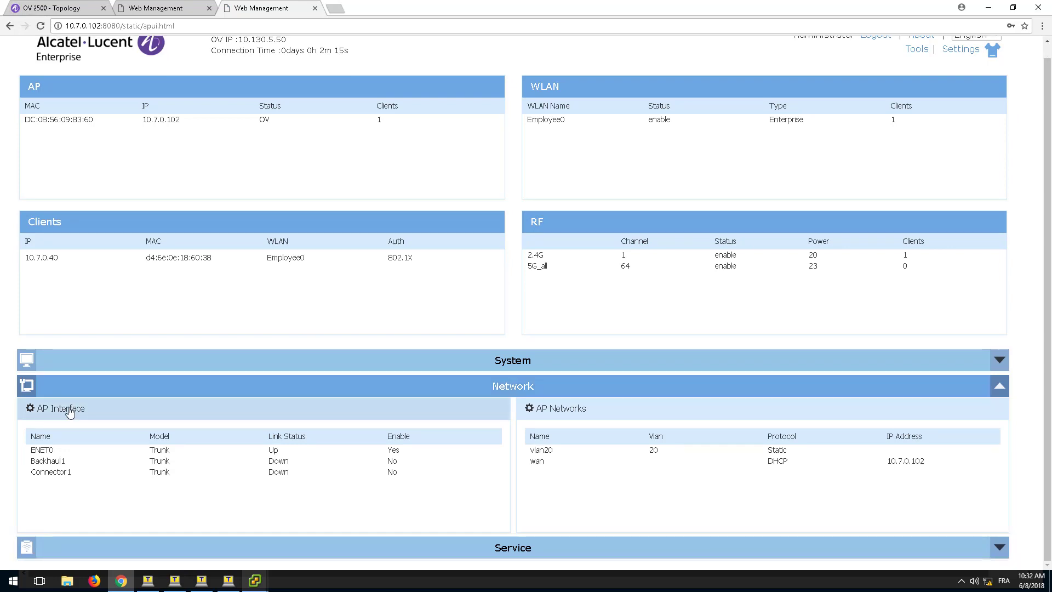
left_click(70, 410)
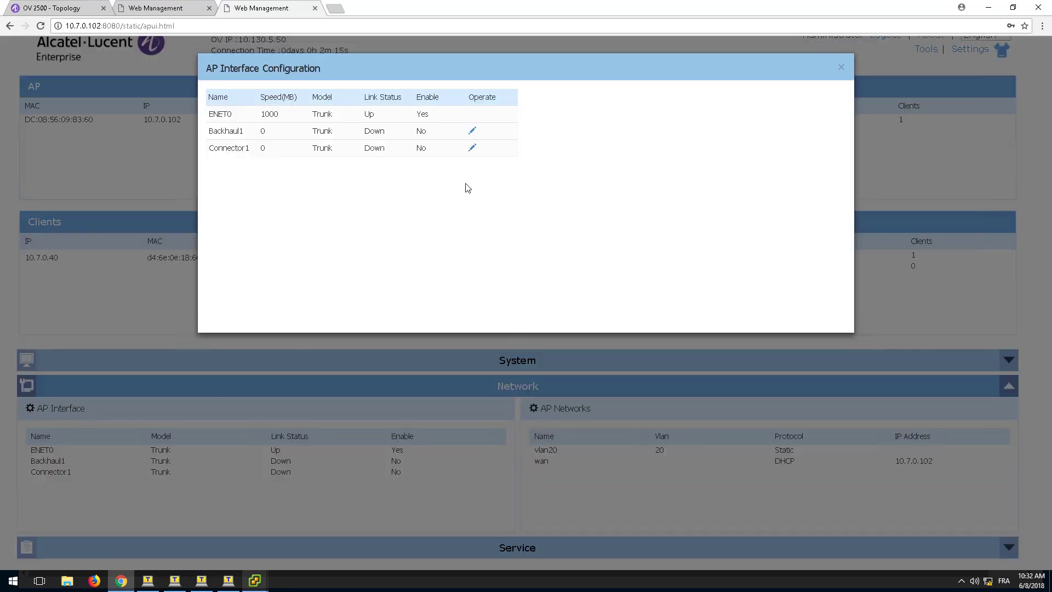
left_click(472, 133)
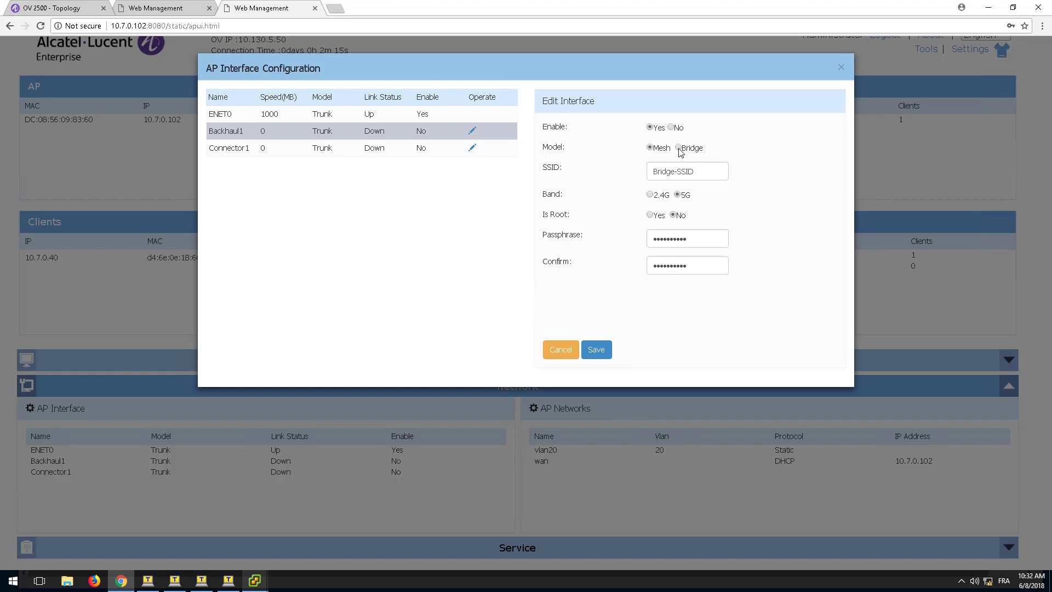
left_click(651, 173)
left_click(651, 238)
left_click(671, 266)
left_click(597, 351)
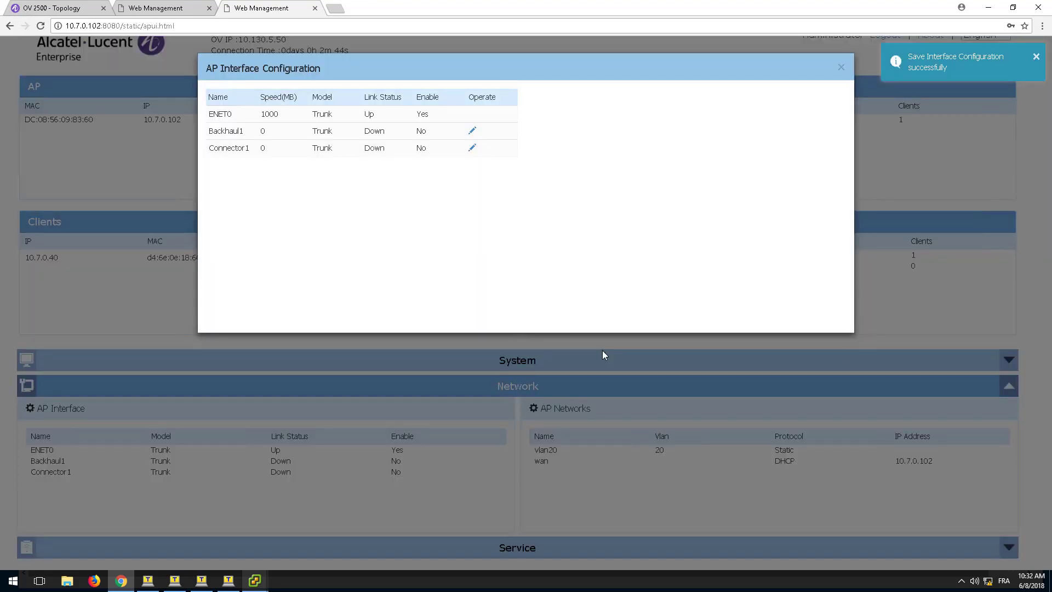
Step: Return to the OV 2500 topology and bring up the AP1221 and AP1101 Tera Term consoles
left_click(76, 10)
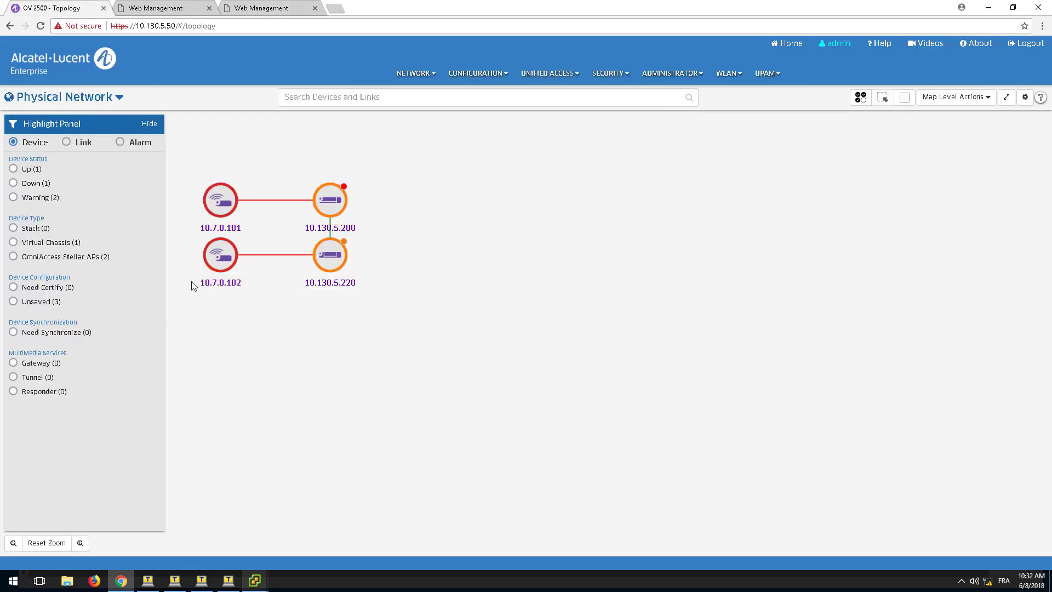
left_click(211, 581)
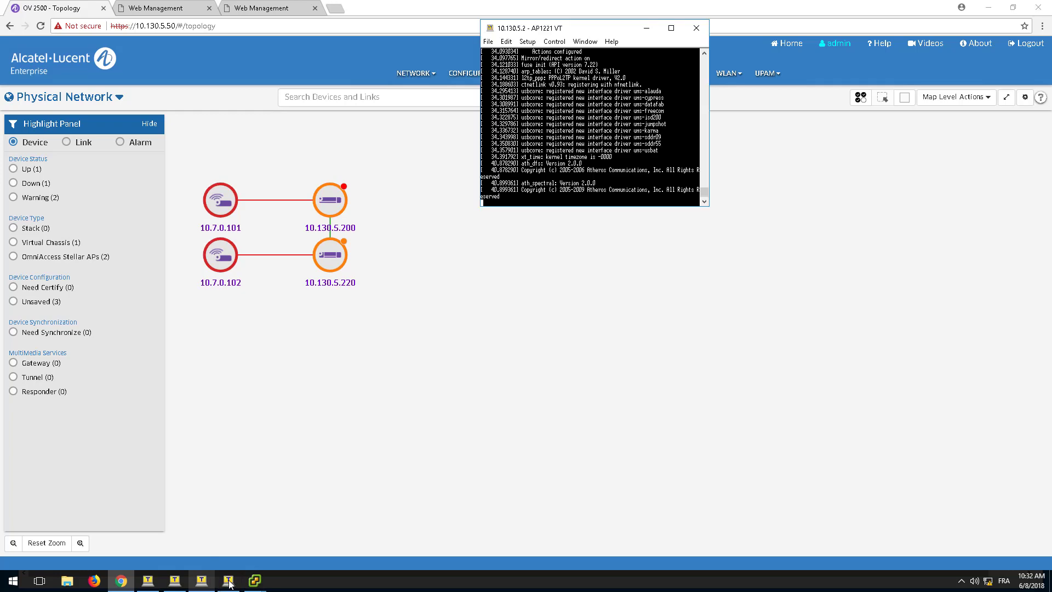
left_click(229, 580)
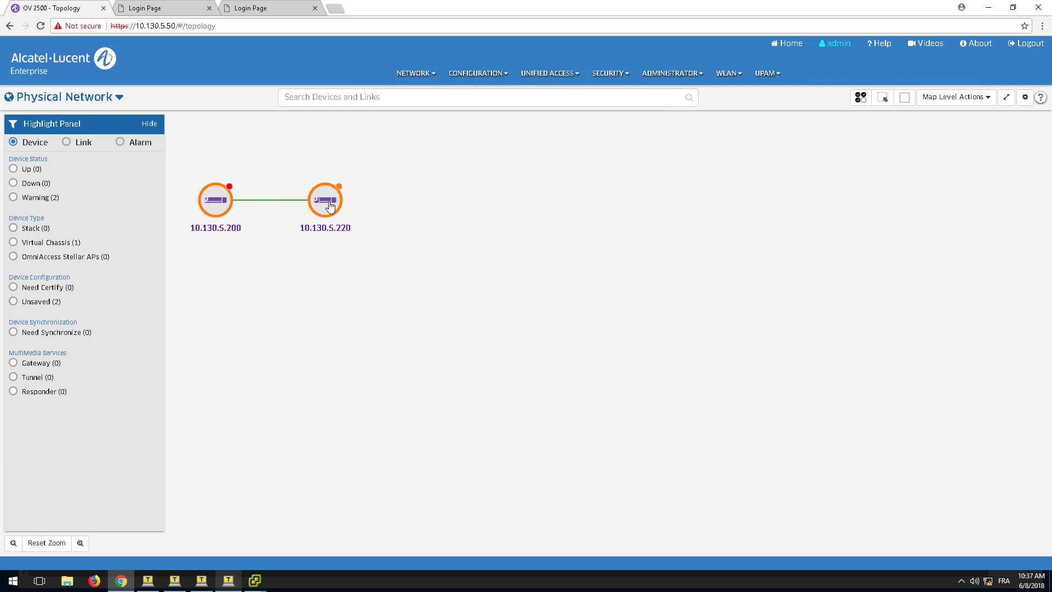
Step: Log back in to the 10.7.0.101 AP with the administrator passphrase
left_click(167, 11)
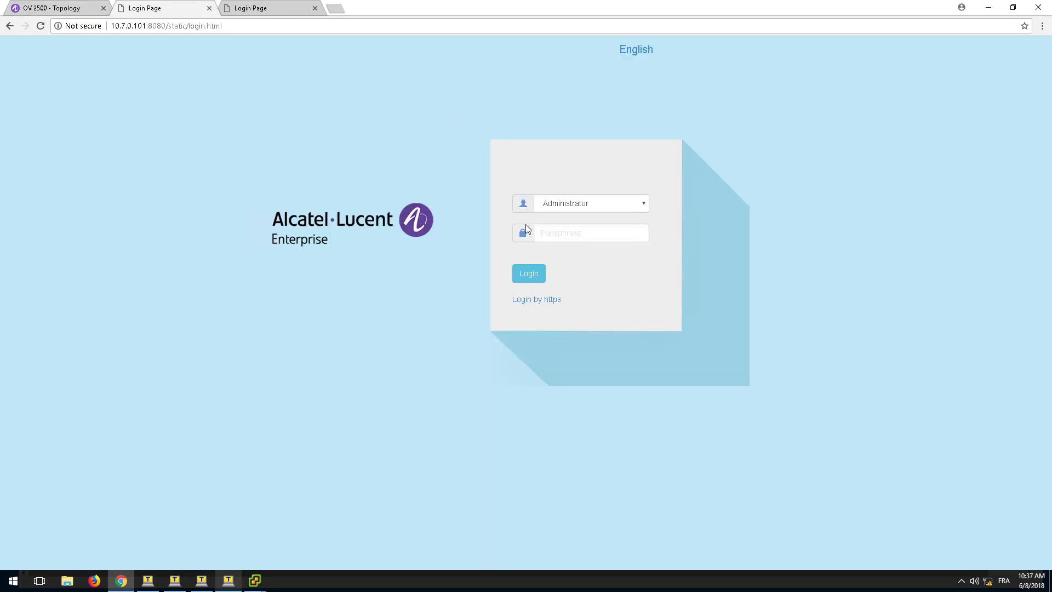
left_click(547, 230)
type("*********")
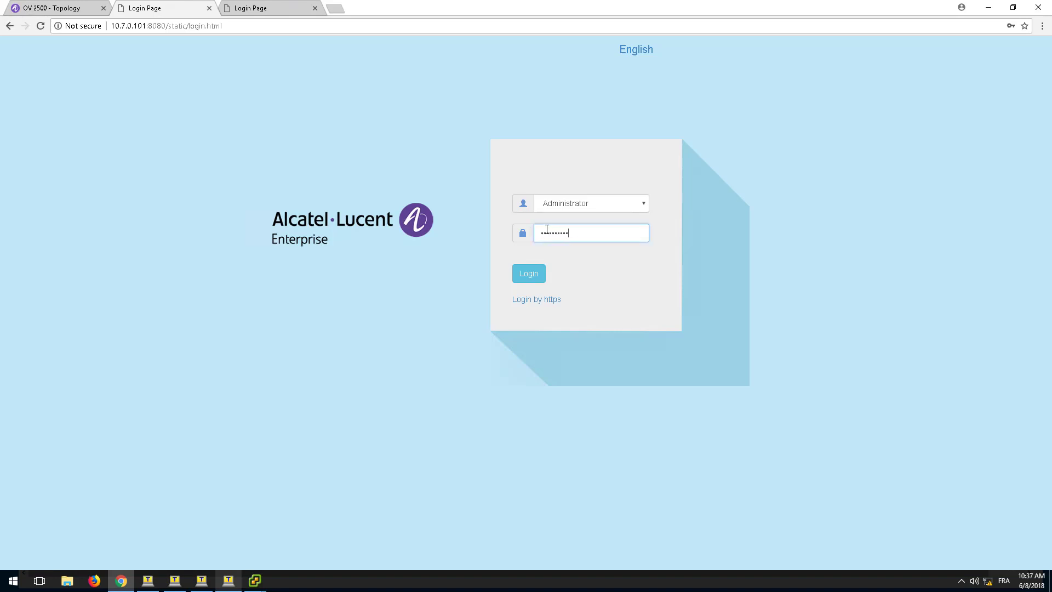
type("*")
key("Return")
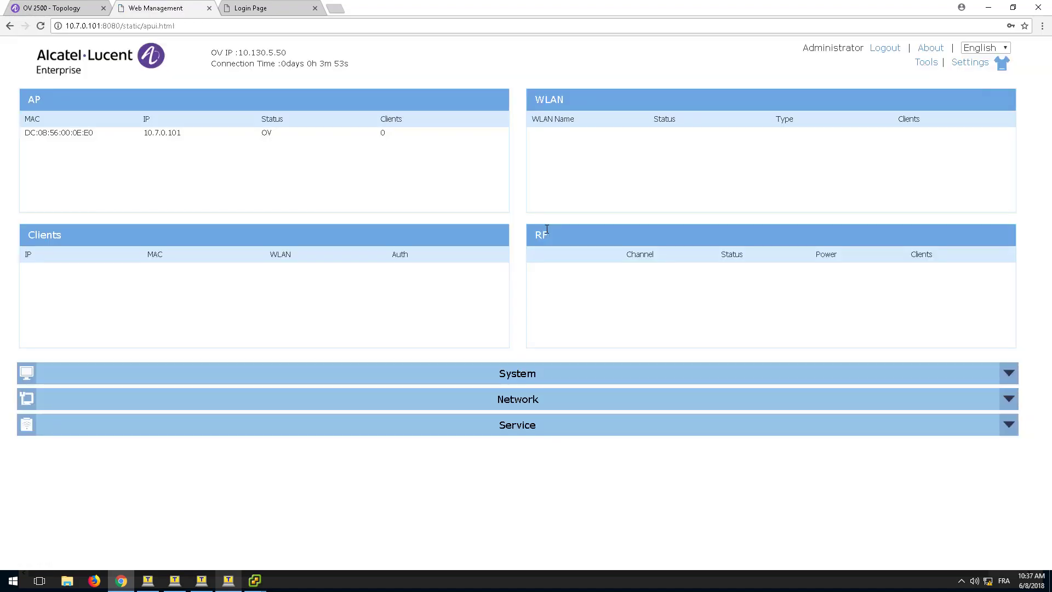
Step: Open Backhaul1's details in AP Interface, showing it up as a Mesh link on Bridge-SSID
left_click(517, 400)
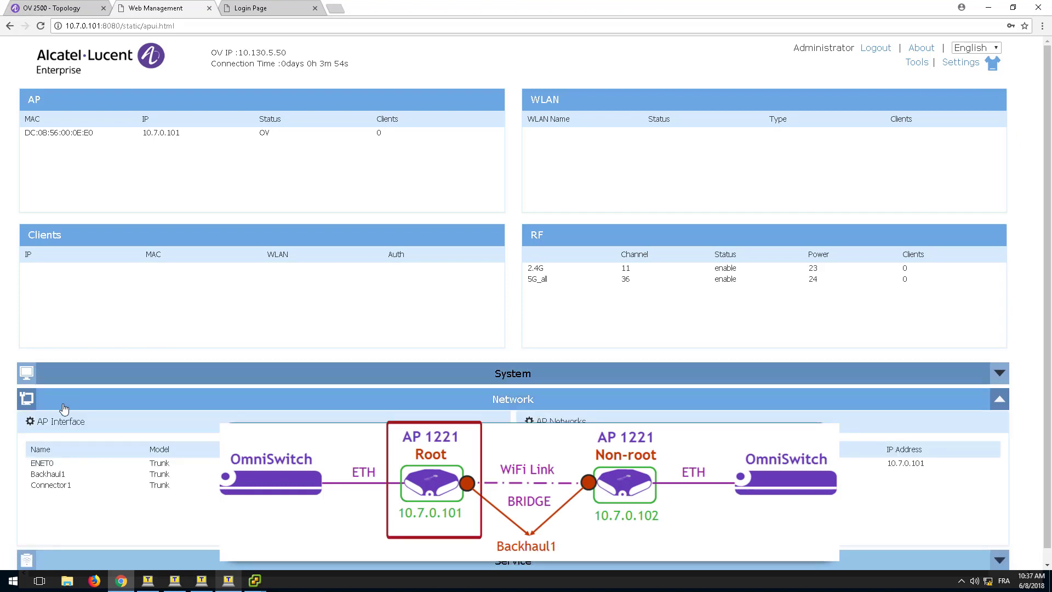
left_click(64, 422)
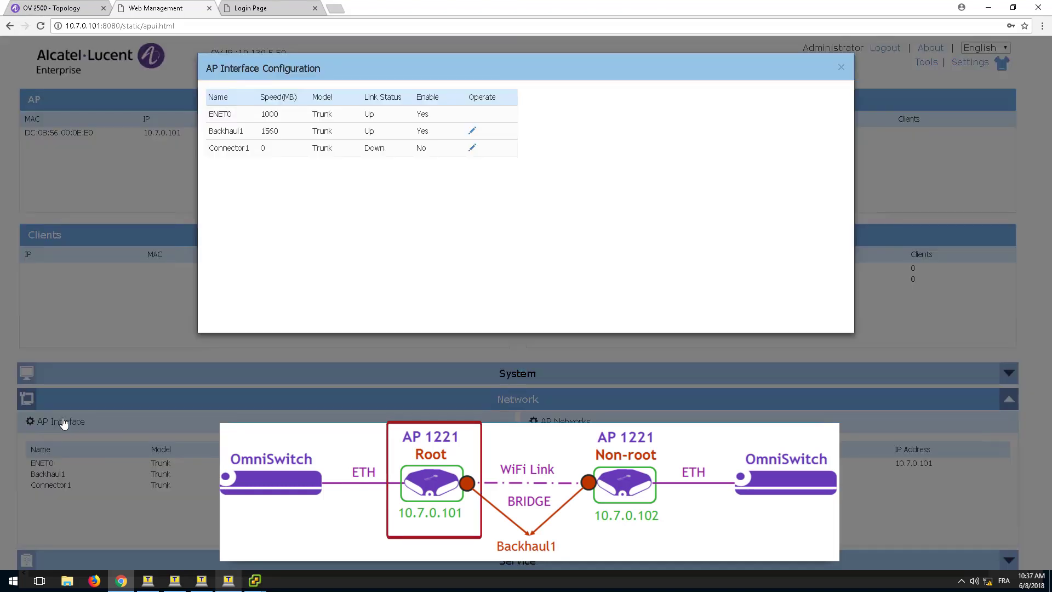
left_click(243, 136)
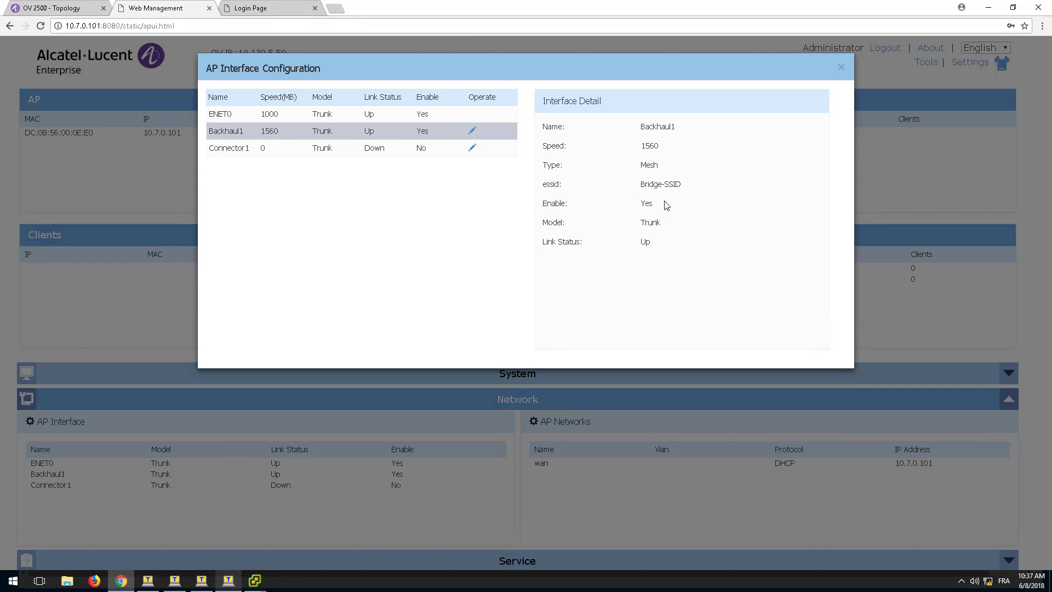
Step: Log back in to the 10.7.0.102 AP with the administrator passphrase
left_click(244, 10)
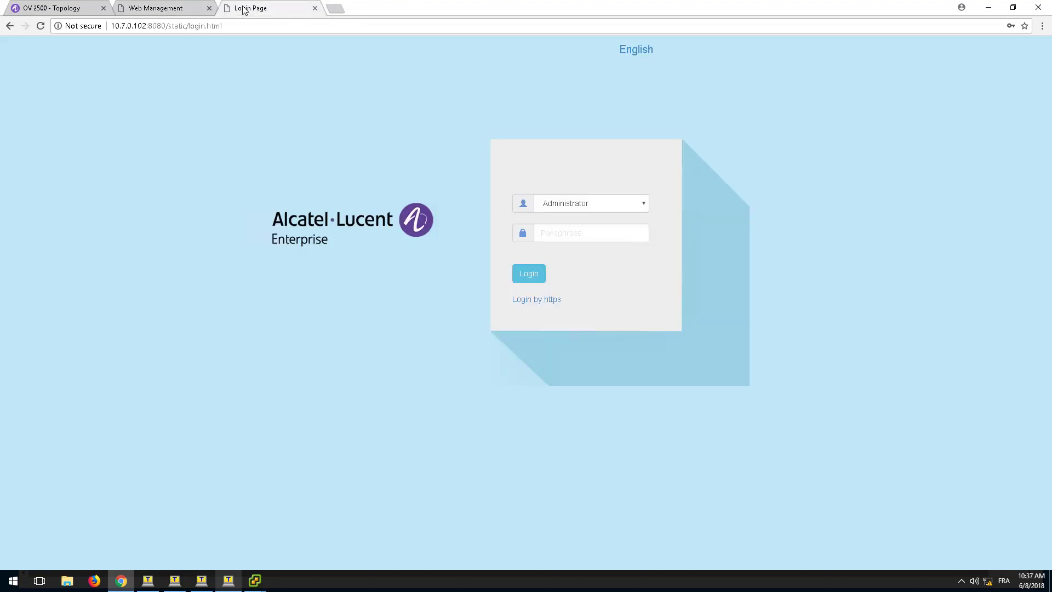
left_click(556, 233)
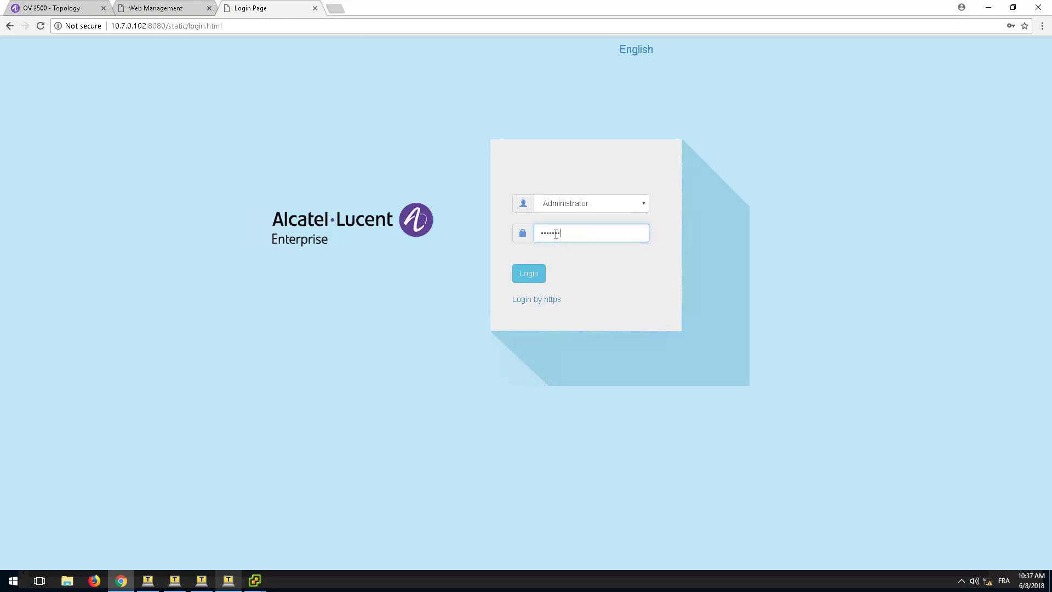
key("Return")
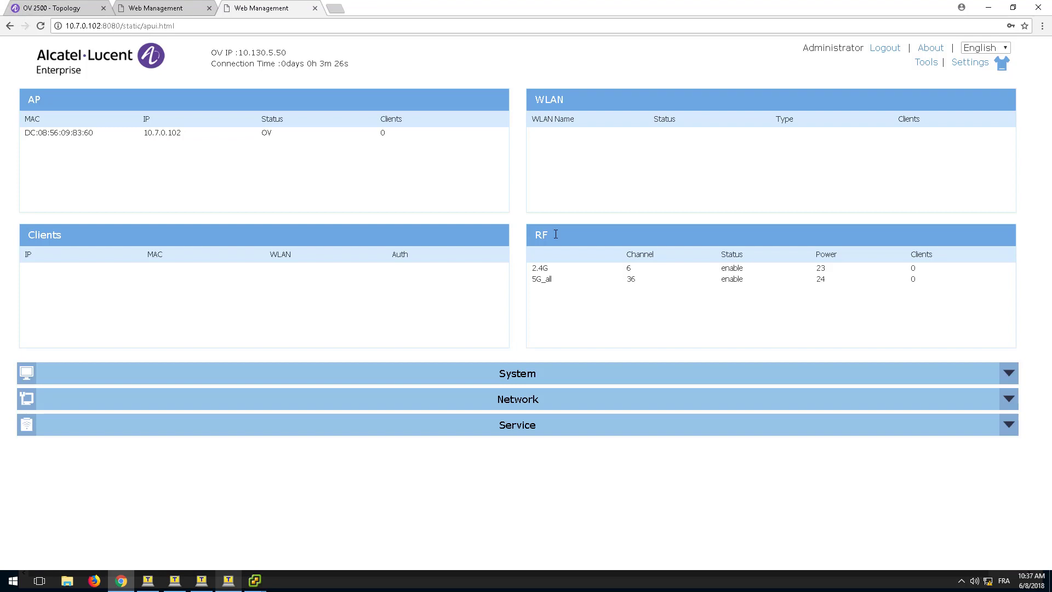
Step: Open the Backhaul1 and Connector1 details in AP Interface, both showing up and enabled
left_click(518, 399)
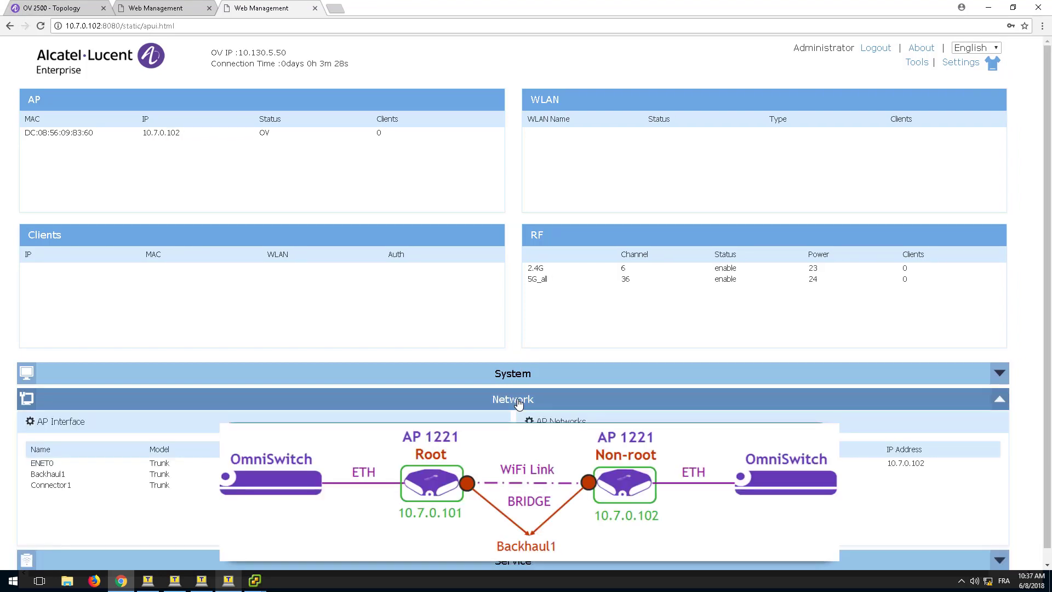
left_click(61, 421)
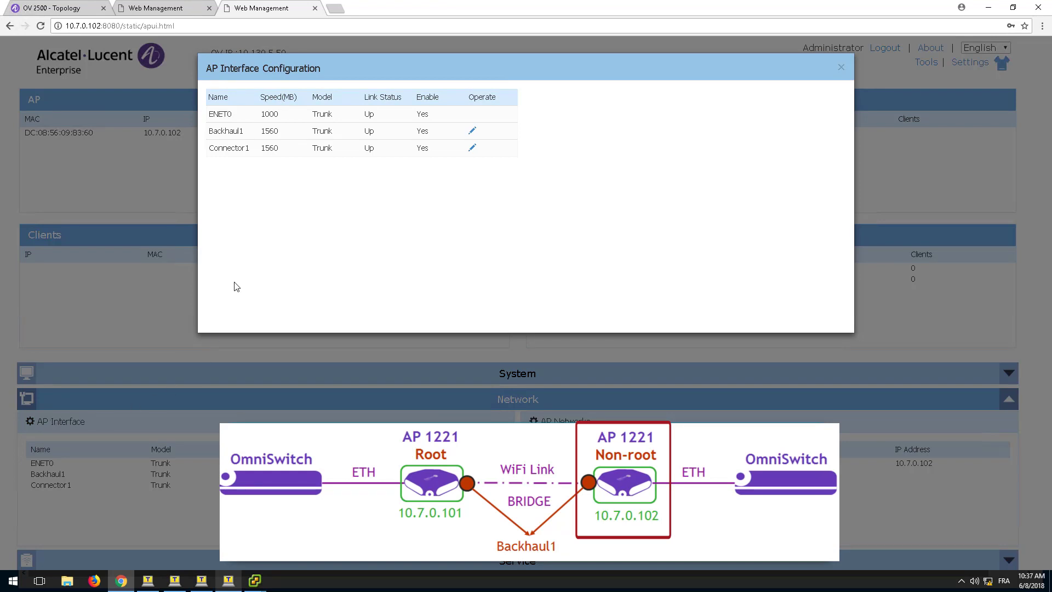
left_click(244, 134)
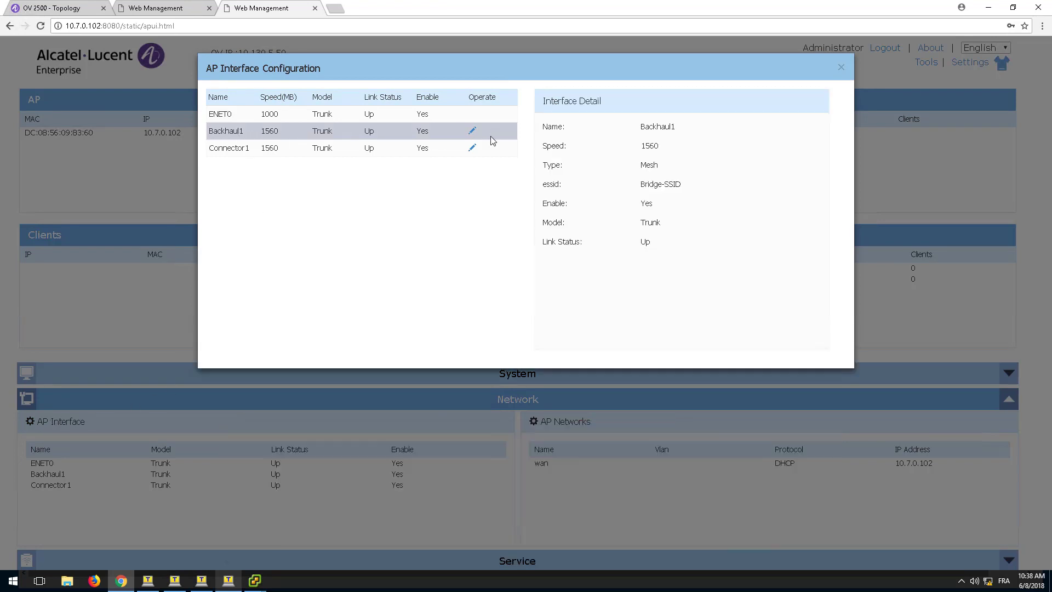
left_click(293, 151)
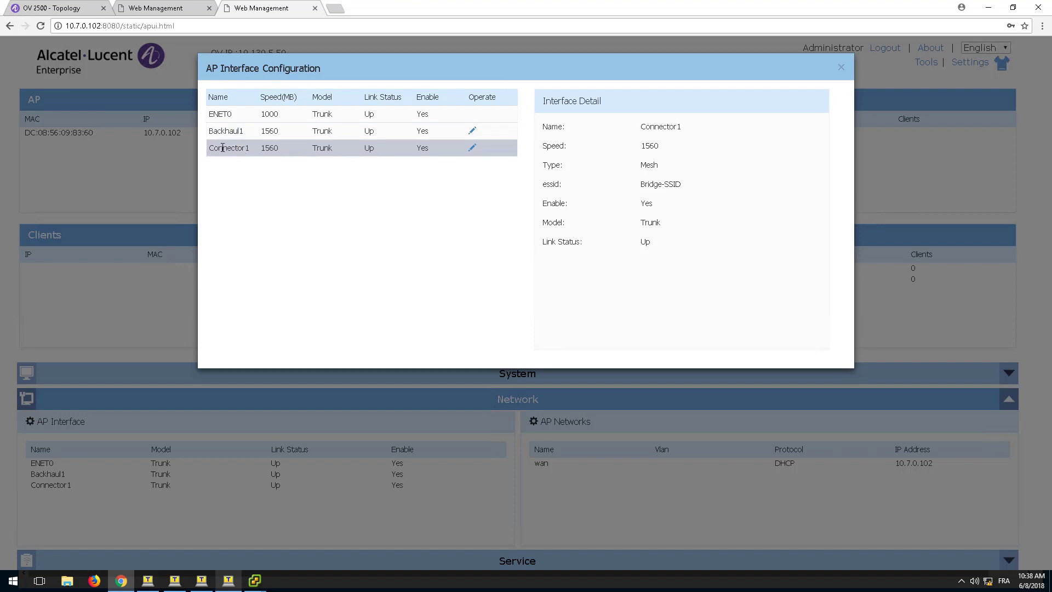